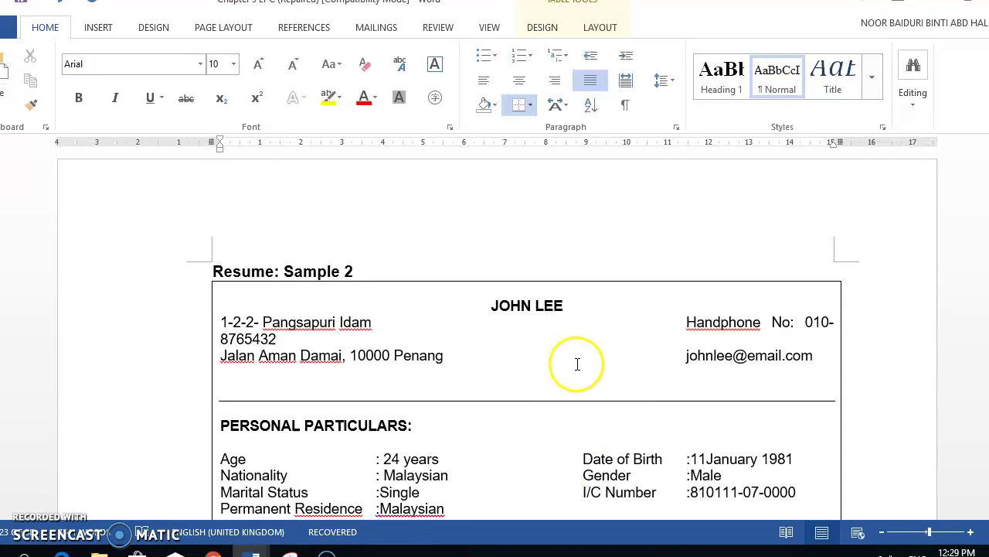
Clear the selection on the JOHN LEE name and point out the Working Experience section
{"action": "scroll", "coordinate": [572, 371], "scroll_direction": "down", "scroll_amount": 3}
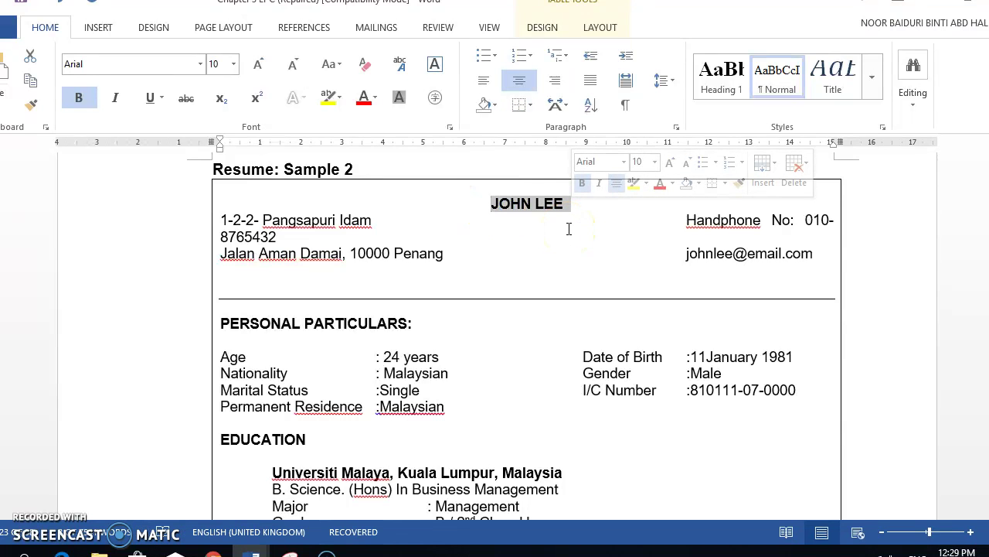
{"action": "left_click", "coordinate": [576, 229]}
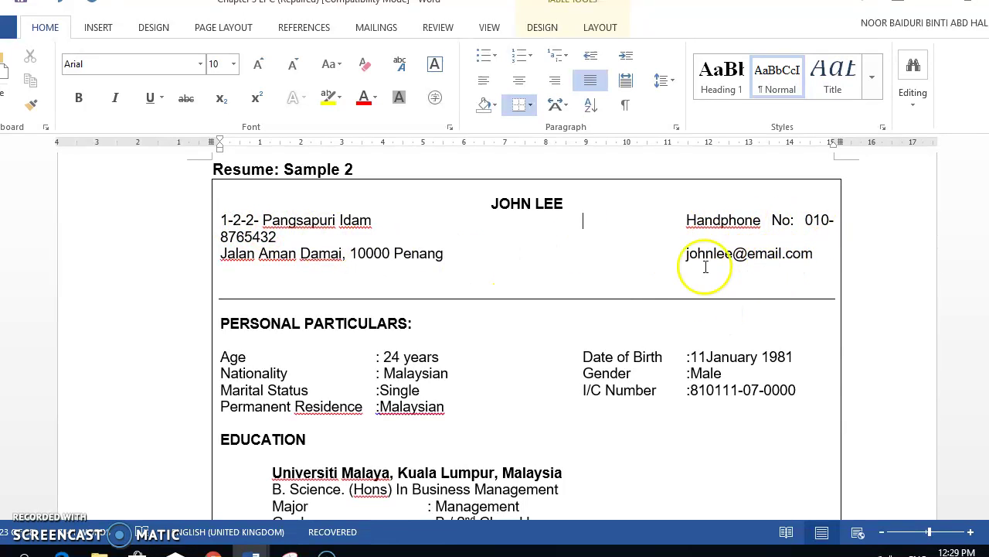
{"action": "scroll", "coordinate": [705, 267], "scroll_direction": "down", "scroll_amount": 3}
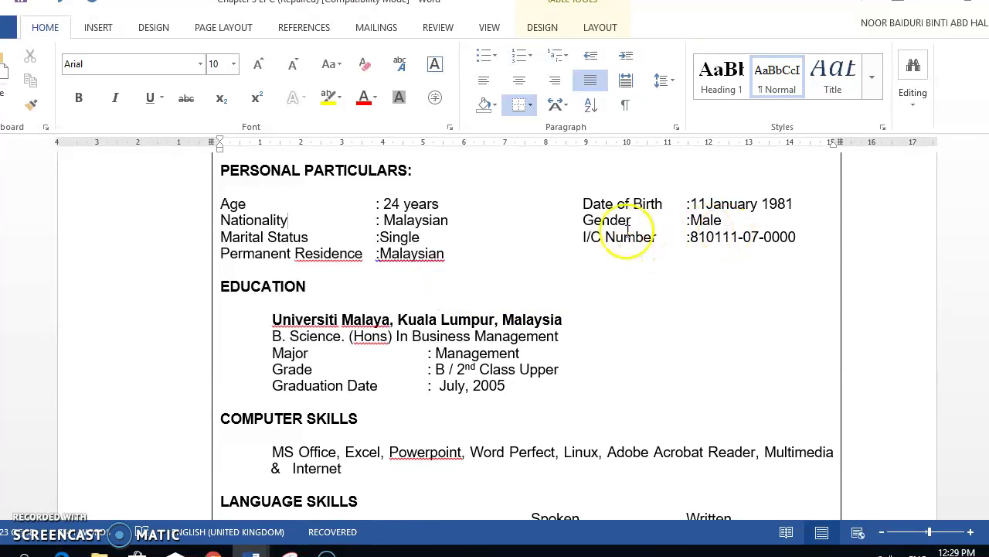
{"action": "scroll", "coordinate": [508, 258], "scroll_direction": "down", "scroll_amount": 1}
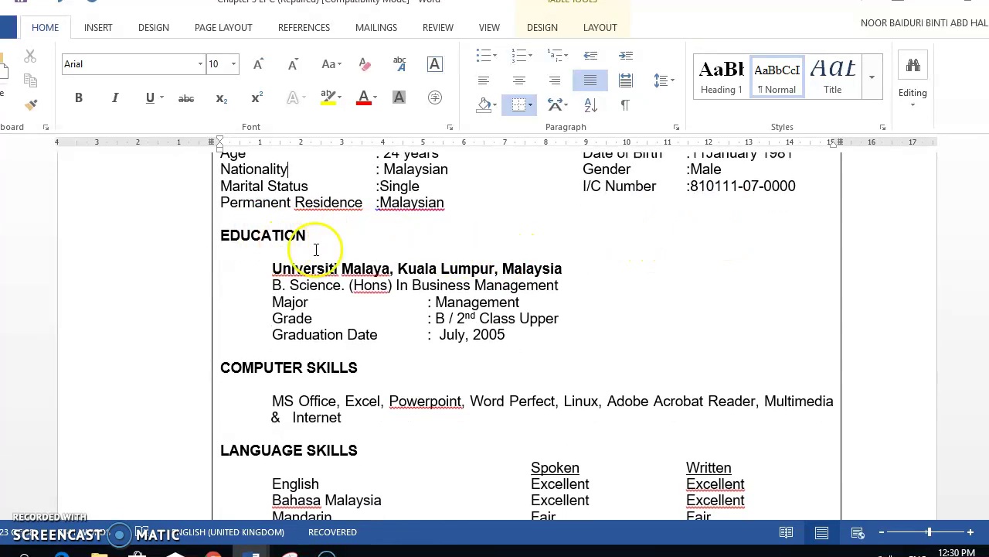
{"action": "scroll", "coordinate": [442, 235], "scroll_direction": "up", "scroll_amount": 1}
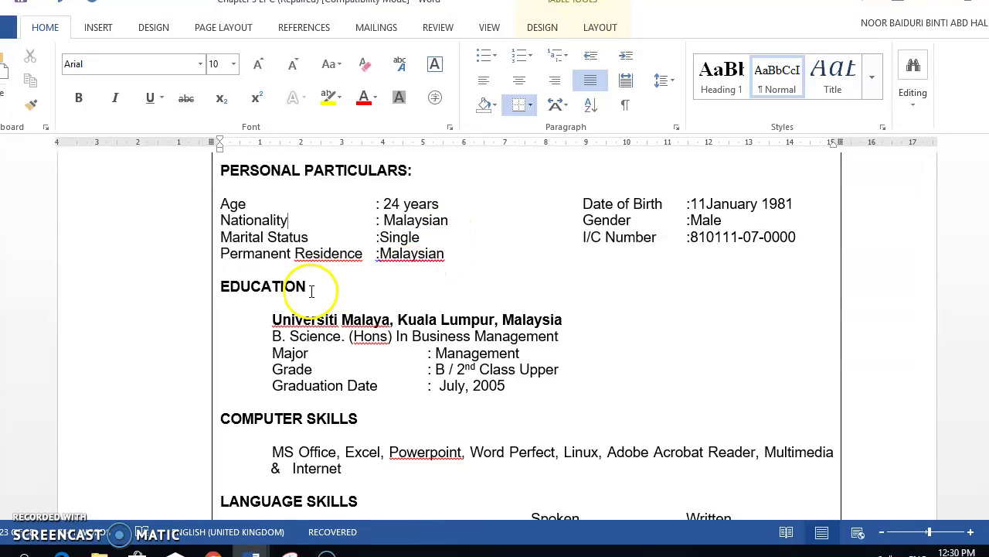
{"action": "scroll", "coordinate": [358, 297], "scroll_direction": "down", "scroll_amount": 2}
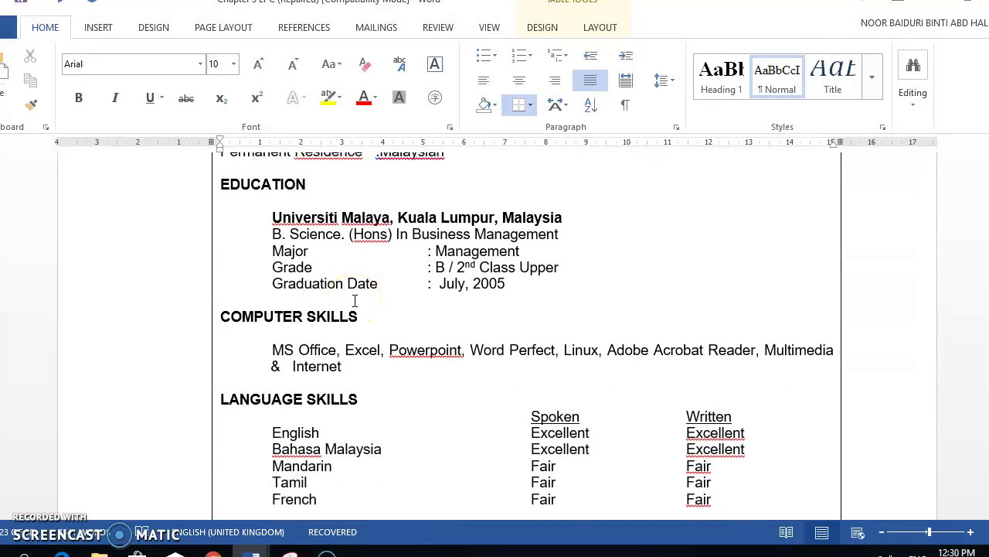
{"action": "scroll", "coordinate": [358, 293], "scroll_direction": "down", "scroll_amount": 5}
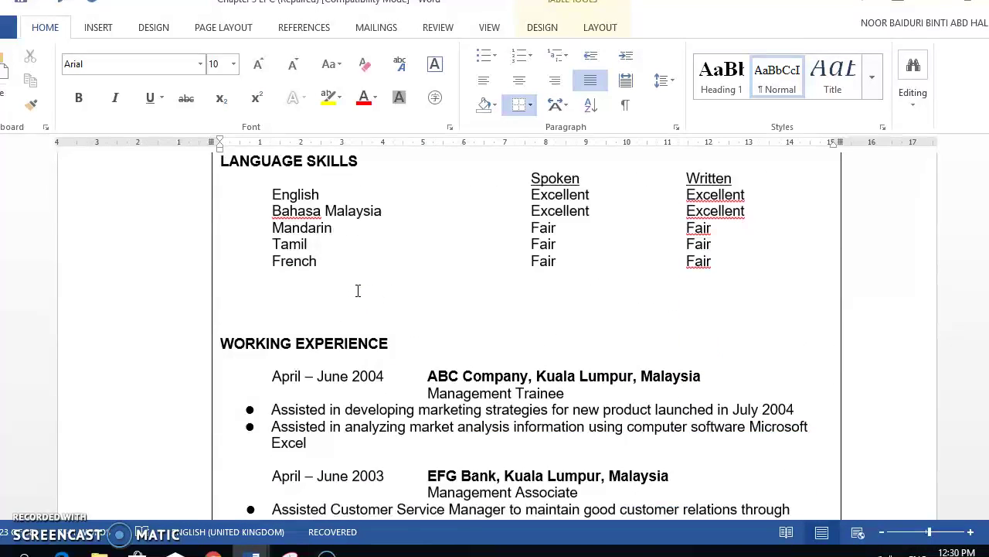
{"action": "left_click", "coordinate": [309, 324]}
{"action": "scroll", "coordinate": [437, 364], "scroll_direction": "up", "scroll_amount": 7}
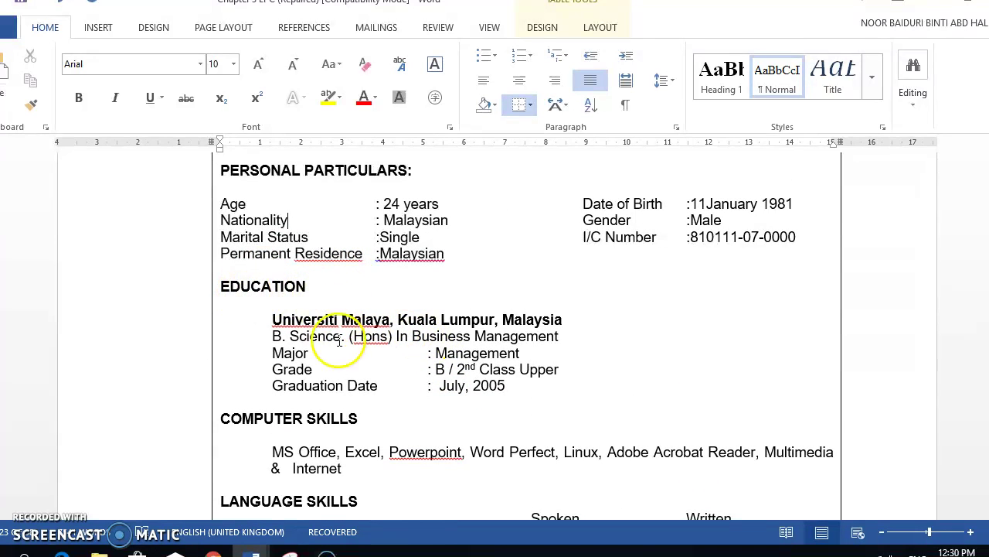
Highlight the whole computer skills list, then deselect it
{"action": "scroll", "coordinate": [371, 331], "scroll_direction": "down", "scroll_amount": 1}
{"action": "scroll", "coordinate": [363, 302], "scroll_direction": "down", "scroll_amount": 1}
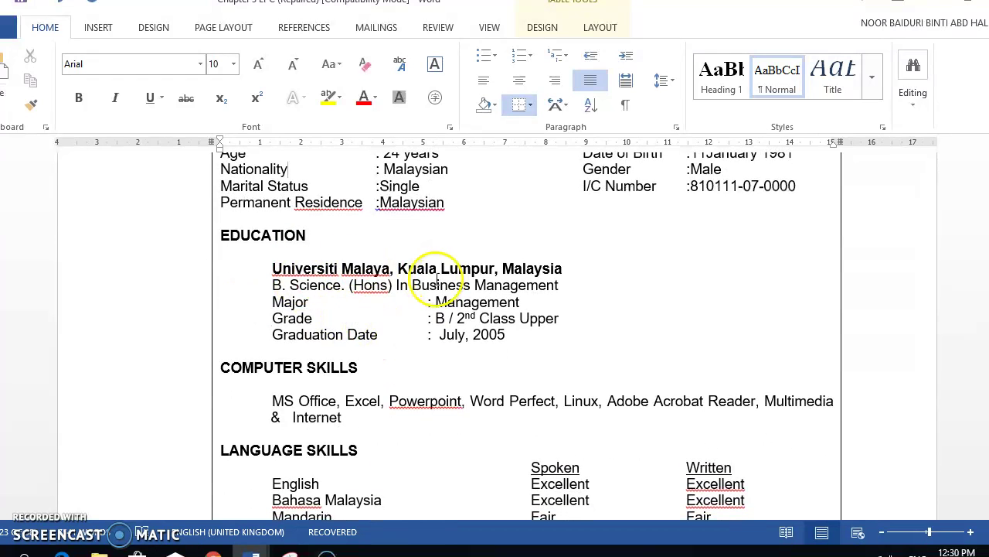
{"action": "scroll", "coordinate": [475, 301], "scroll_direction": "down", "scroll_amount": 2}
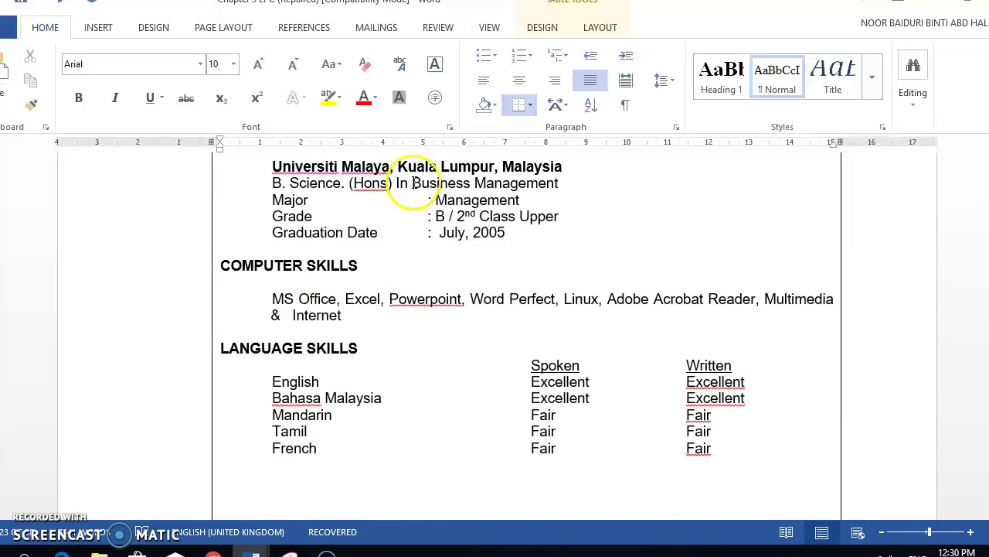
{"action": "scroll", "coordinate": [293, 224], "scroll_direction": "up", "scroll_amount": 3}
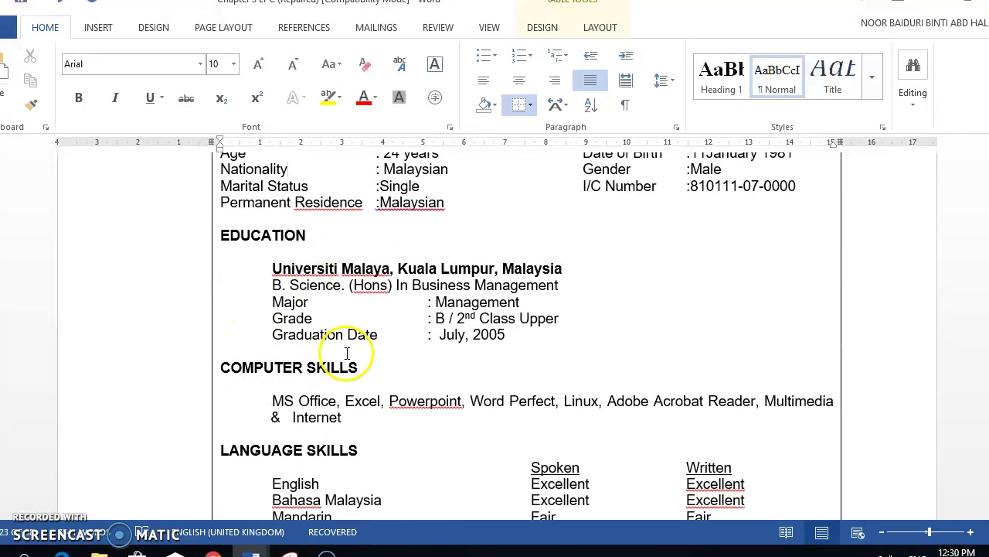
{"action": "scroll", "coordinate": [453, 331], "scroll_direction": "down", "scroll_amount": 1}
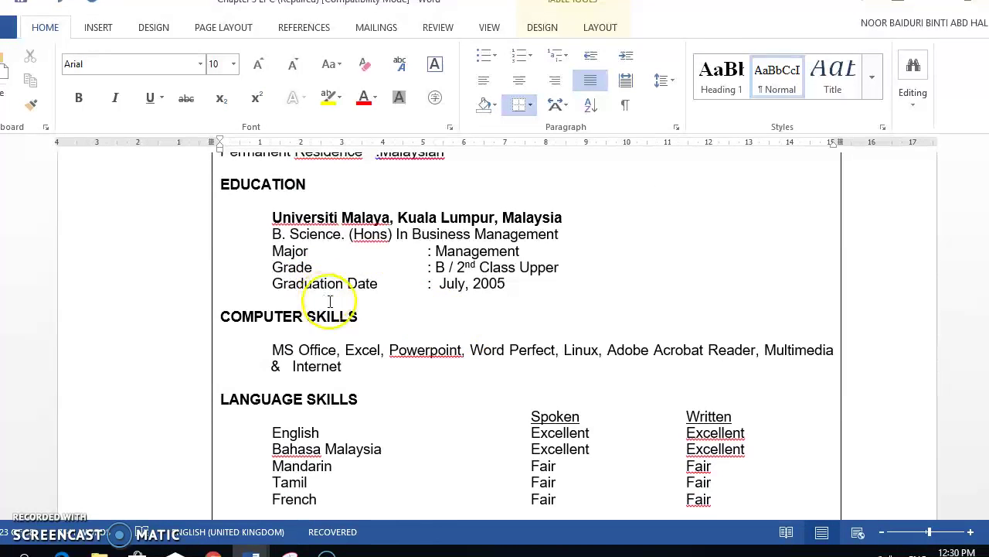
{"action": "scroll", "coordinate": [389, 327], "scroll_direction": "down", "scroll_amount": 2}
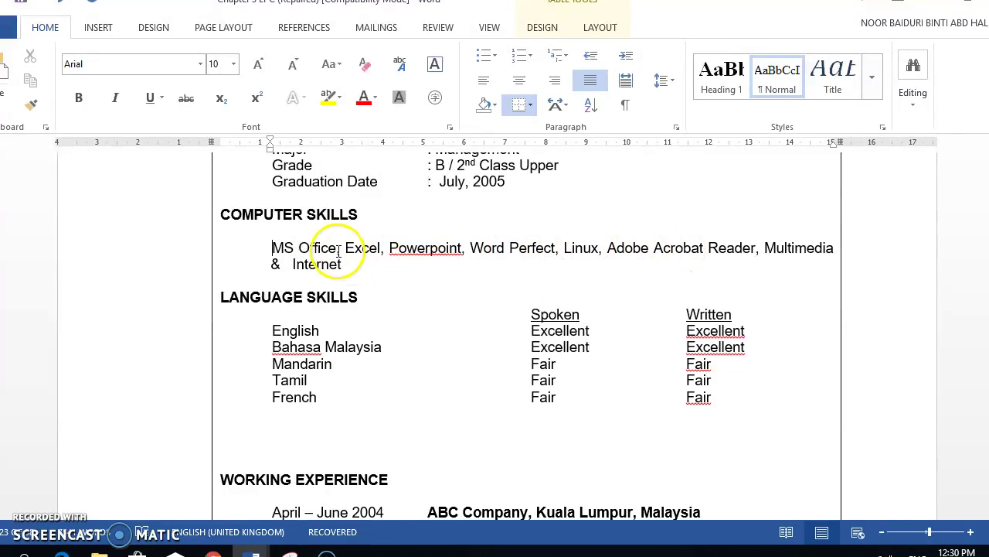
{"action": "left_click_drag", "start_coordinate": [270, 248], "coordinate": [322, 259]}
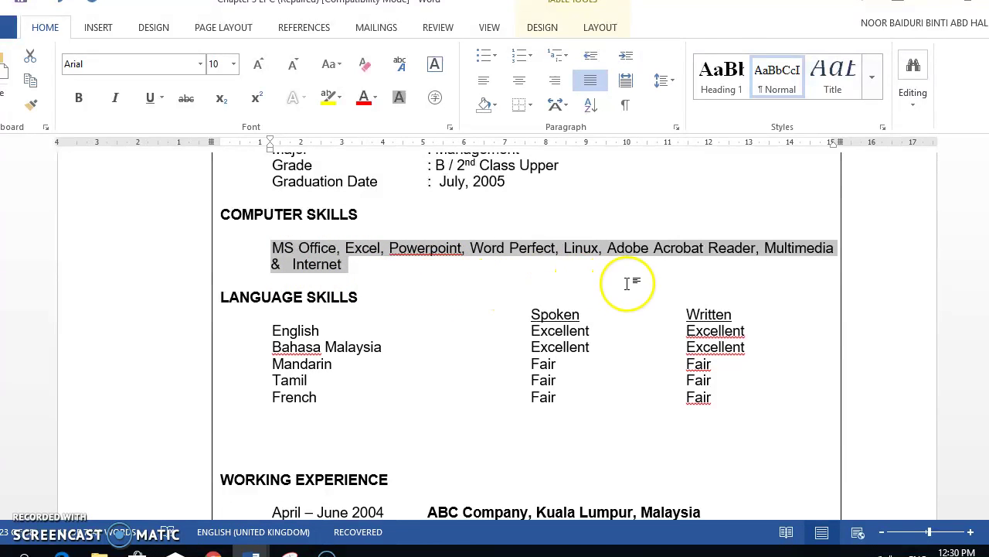
{"action": "left_click", "coordinate": [357, 295]}
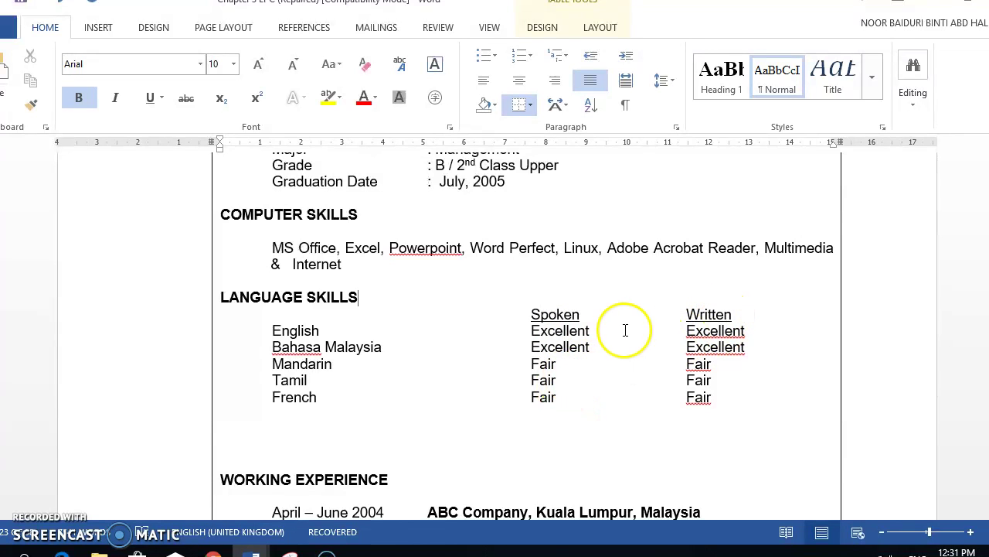
Select the word 'Assisted' in the first experience bullet, then clear the selection
{"action": "scroll", "coordinate": [624, 329], "scroll_direction": "down", "scroll_amount": 3}
{"action": "scroll", "coordinate": [587, 341], "scroll_direction": "up", "scroll_amount": 3}
{"action": "scroll", "coordinate": [582, 341], "scroll_direction": "down", "scroll_amount": 4}
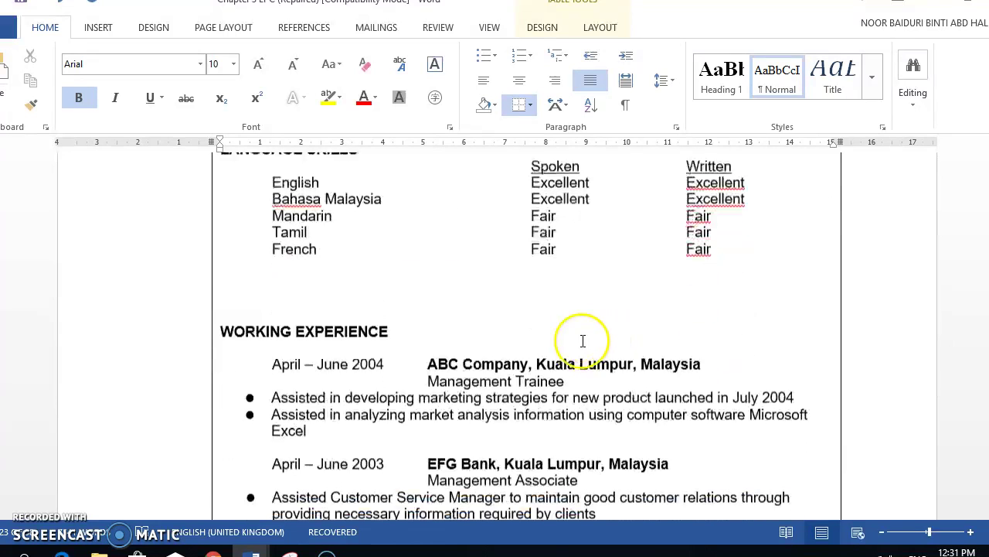
{"action": "scroll", "coordinate": [410, 341], "scroll_direction": "down", "scroll_amount": 1}
{"action": "scroll", "coordinate": [415, 330], "scroll_direction": "down", "scroll_amount": 1}
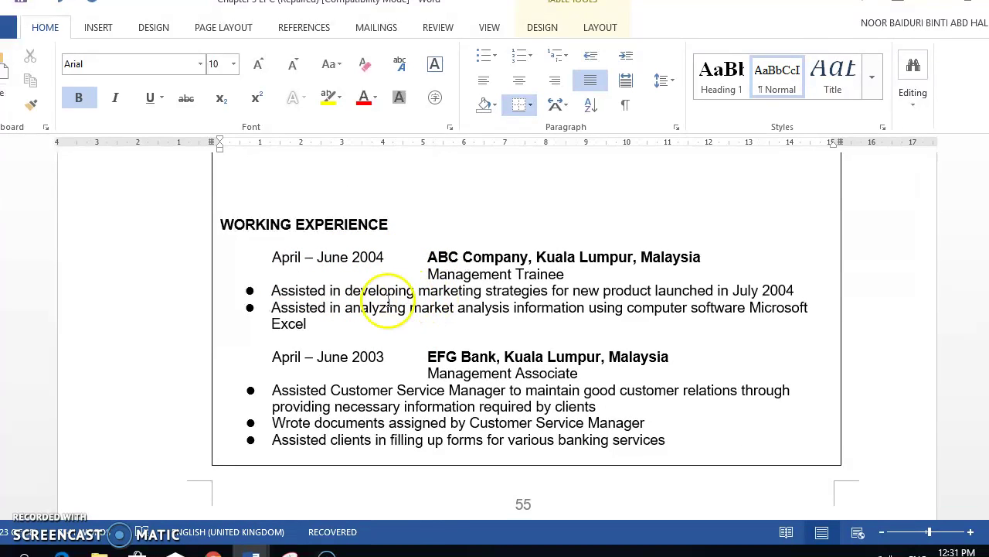
{"action": "left_click", "coordinate": [325, 291]}
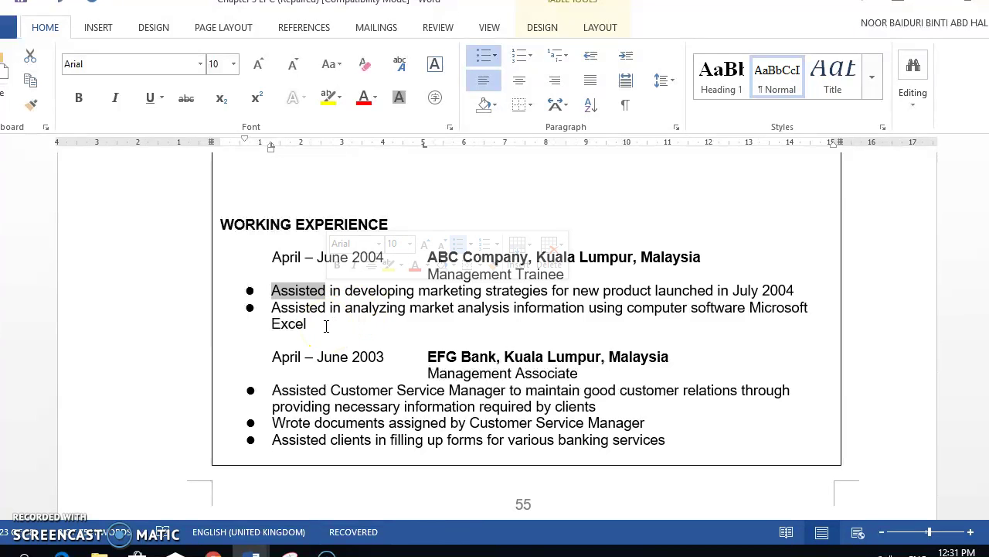
{"action": "left_click", "coordinate": [323, 309]}
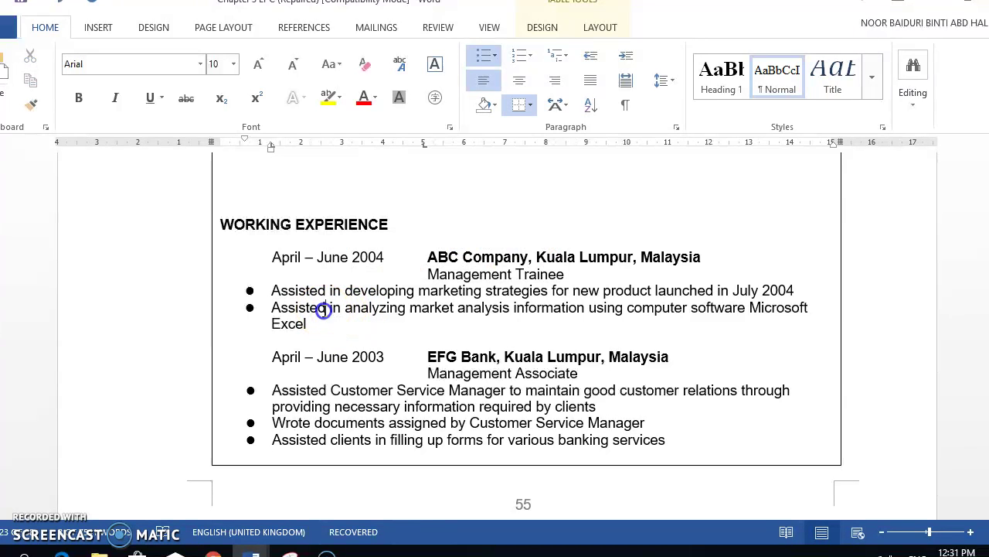
Select 'Assisted' in the second bullet, deselect it, and move down to Extra Curricular Activities
{"action": "scroll", "coordinate": [355, 309], "scroll_direction": "down", "scroll_amount": 2}
{"action": "scroll", "coordinate": [397, 249], "scroll_direction": "up", "scroll_amount": 1}
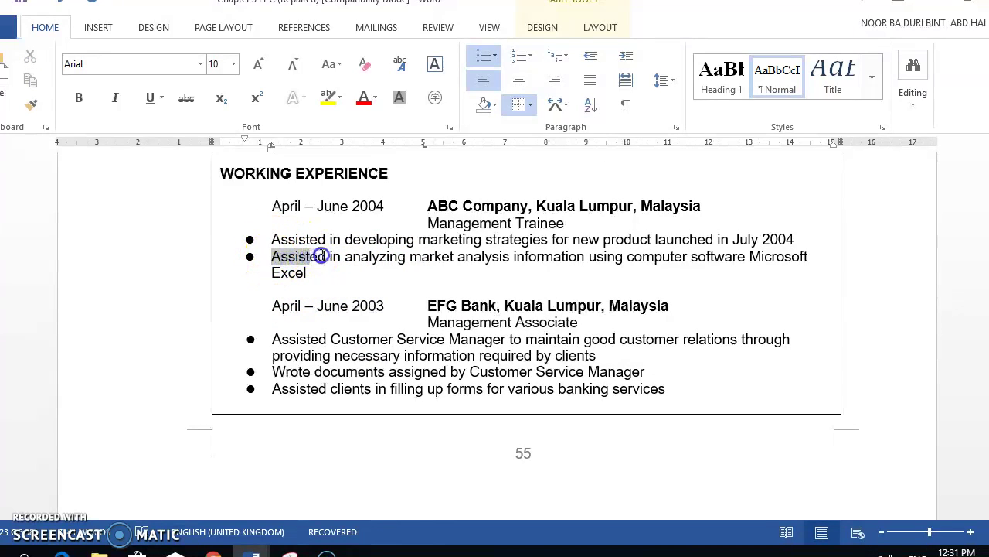
{"action": "left_click_drag", "start_coordinate": [324, 256], "coordinate": [327, 261]}
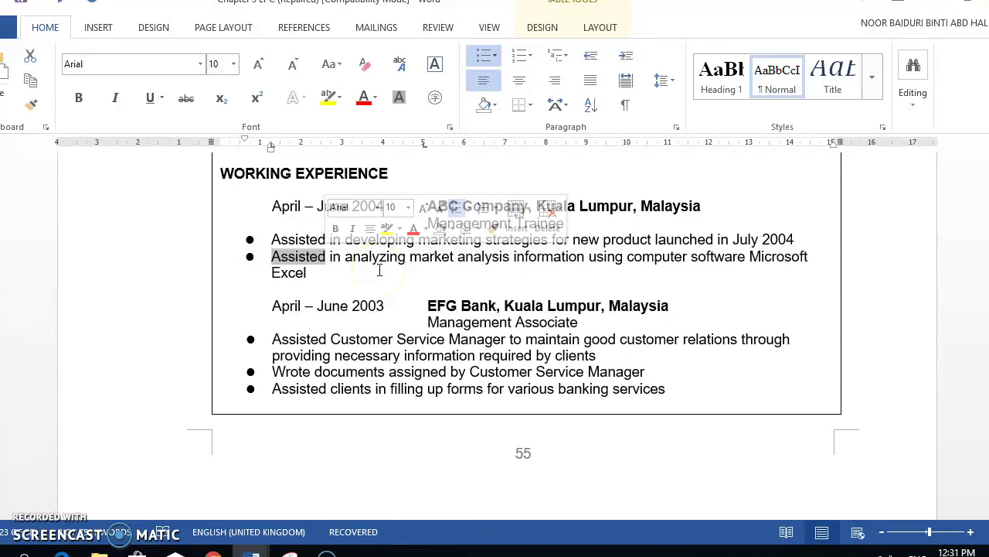
{"action": "left_click", "coordinate": [341, 276]}
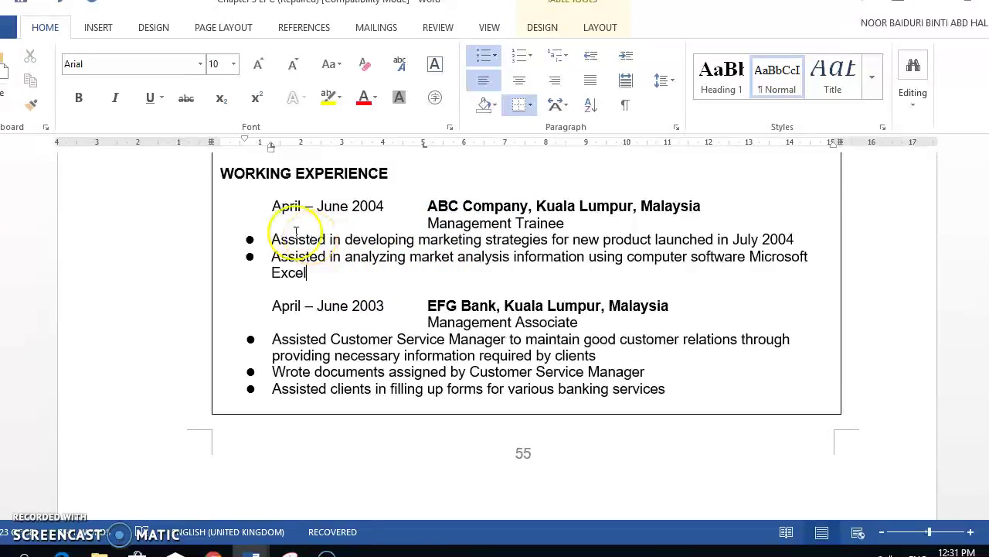
{"action": "scroll", "coordinate": [419, 274], "scroll_direction": "down", "scroll_amount": 1}
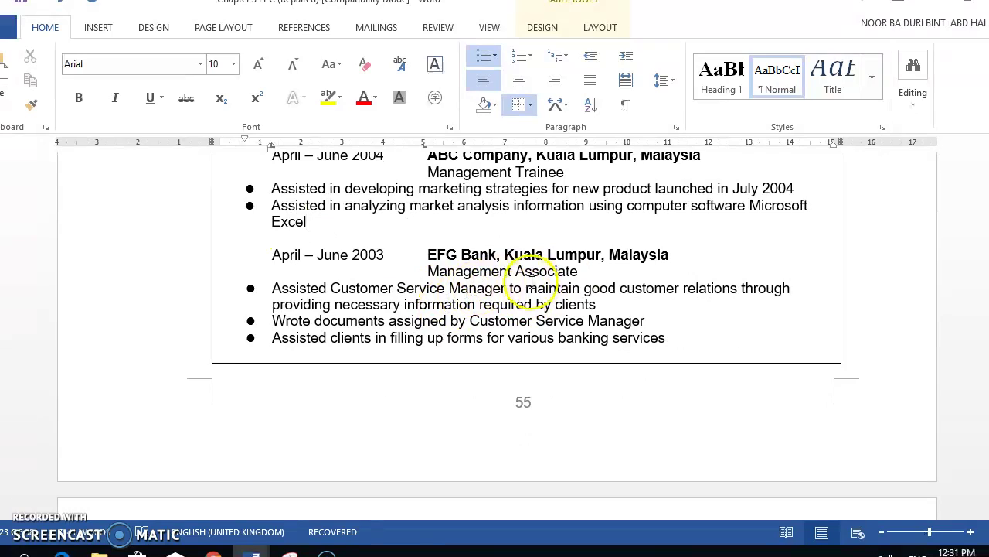
{"action": "scroll", "coordinate": [460, 273], "scroll_direction": "down", "scroll_amount": 2}
{"action": "scroll", "coordinate": [392, 229], "scroll_direction": "up", "scroll_amount": 3}
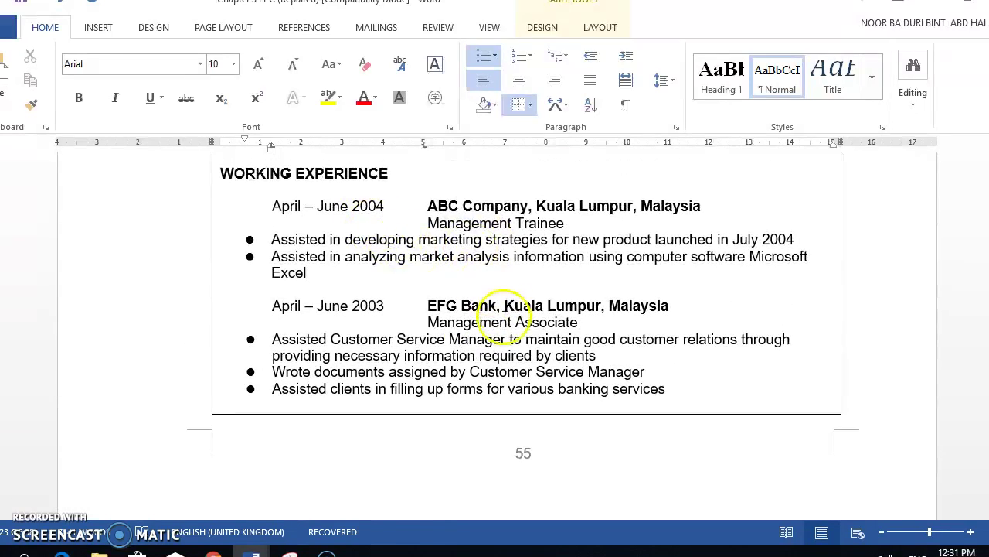
{"action": "scroll", "coordinate": [449, 283], "scroll_direction": "down", "scroll_amount": 6}
{"action": "scroll", "coordinate": [466, 262], "scroll_direction": "down", "scroll_amount": 5}
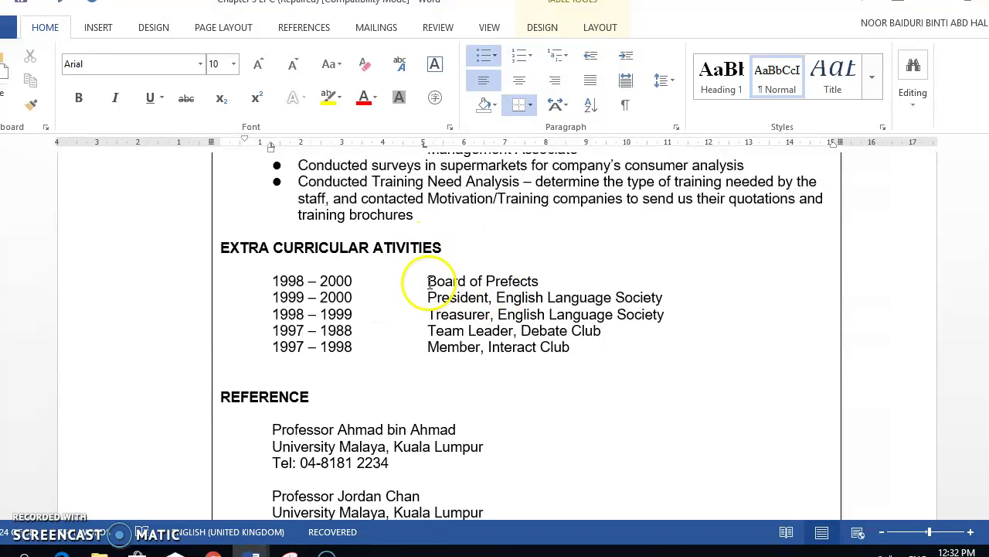
Click after 'Board of Prefects', then select the first referee's name and university lines under REFERENCE
{"action": "left_click", "coordinate": [547, 279]}
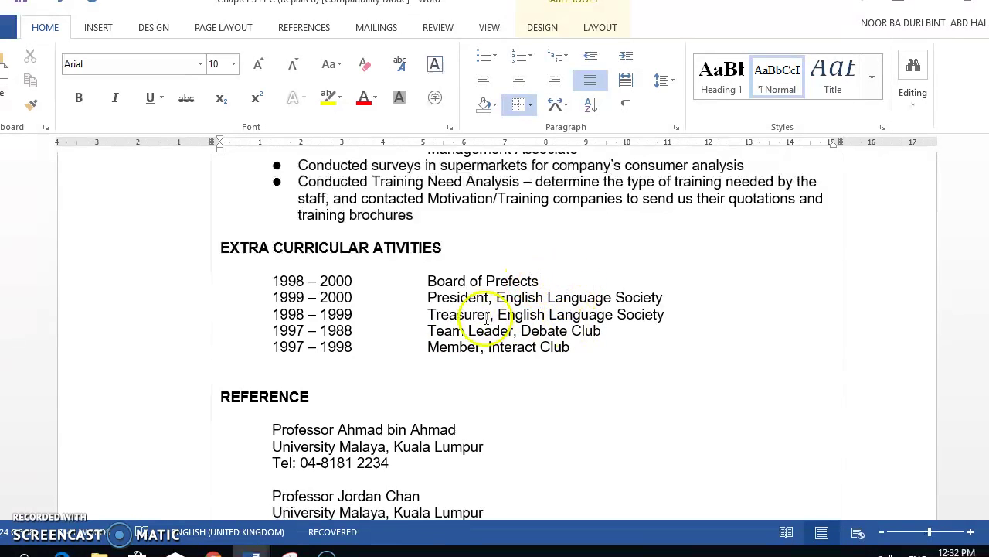
{"action": "scroll", "coordinate": [486, 316], "scroll_direction": "down", "scroll_amount": 3}
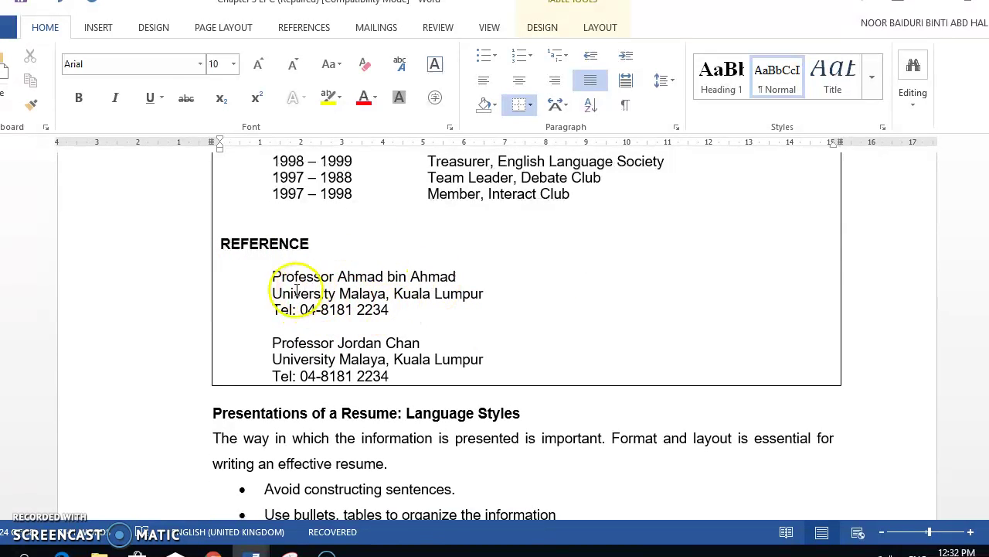
{"action": "left_click_drag", "start_coordinate": [263, 279], "coordinate": [441, 294]}
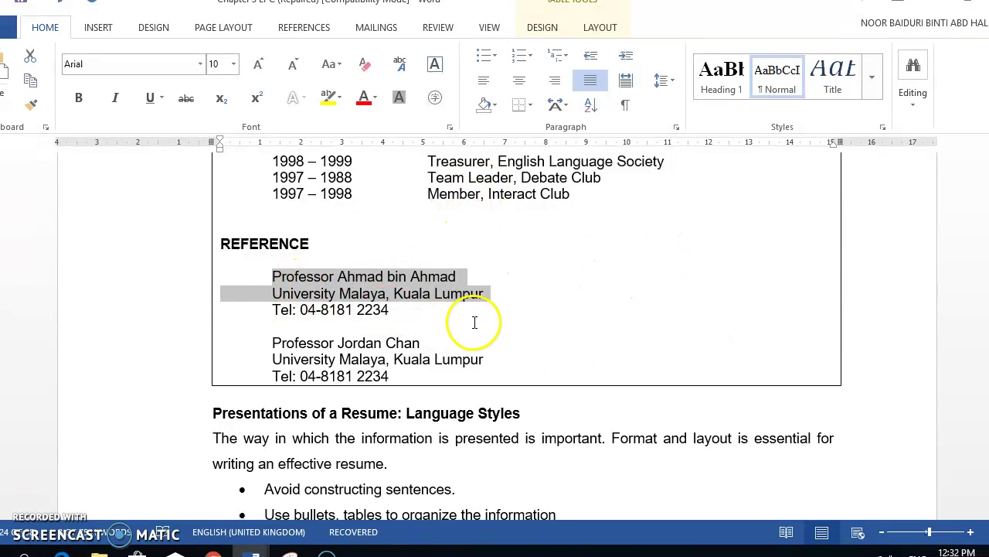
Scroll up to the 'Resume: Sample 2' heading, then back down to the EFG Bank entry's end
{"action": "scroll", "coordinate": [476, 323], "scroll_direction": "up", "scroll_amount": 5}
{"action": "scroll", "coordinate": [484, 319], "scroll_direction": "up", "scroll_amount": 15}
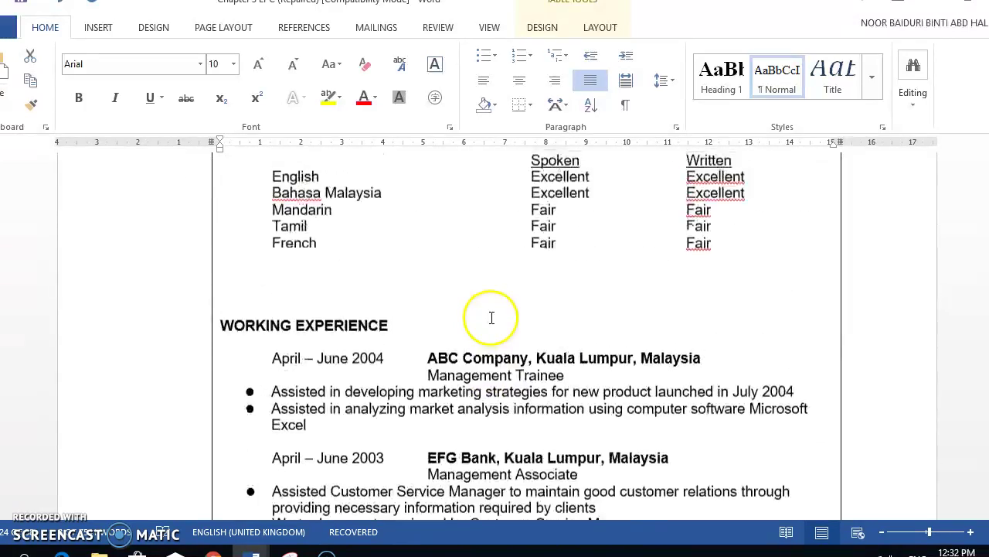
{"action": "scroll", "coordinate": [493, 317], "scroll_direction": "up", "scroll_amount": 4}
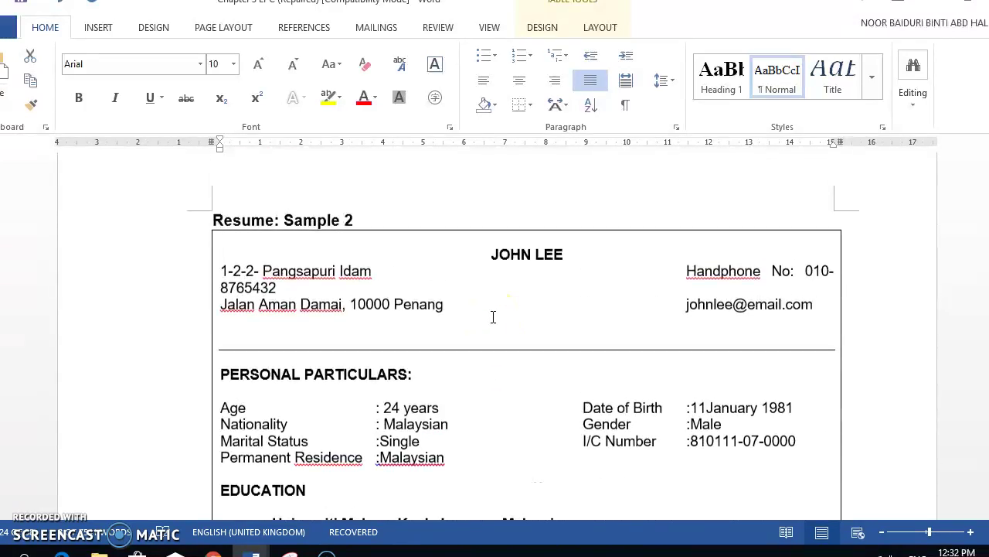
{"action": "scroll", "coordinate": [497, 319], "scroll_direction": "down", "scroll_amount": 3}
{"action": "scroll", "coordinate": [495, 317], "scroll_direction": "down", "scroll_amount": 12}
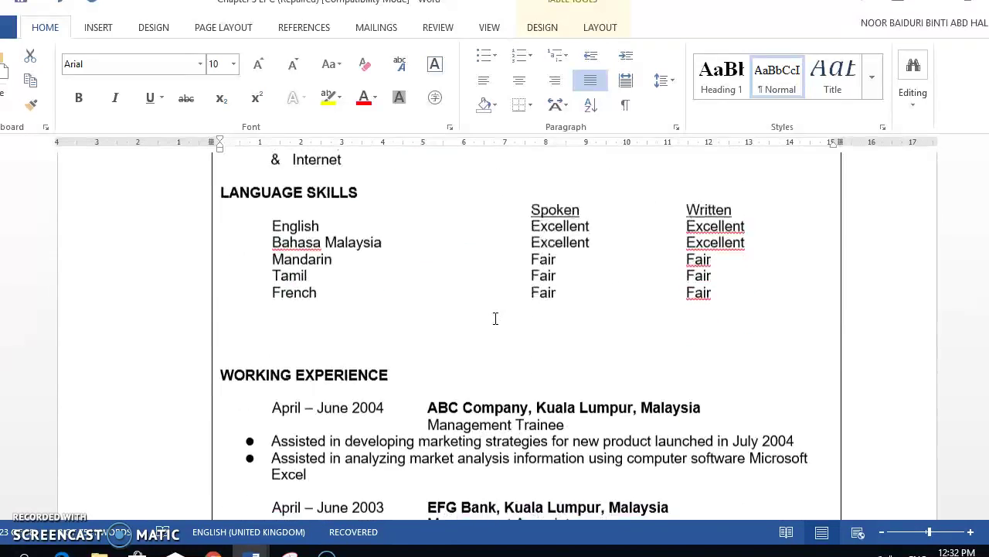
{"action": "left_click", "coordinate": [370, 329]}
{"action": "scroll", "coordinate": [370, 329], "scroll_direction": "up", "scroll_amount": 1}
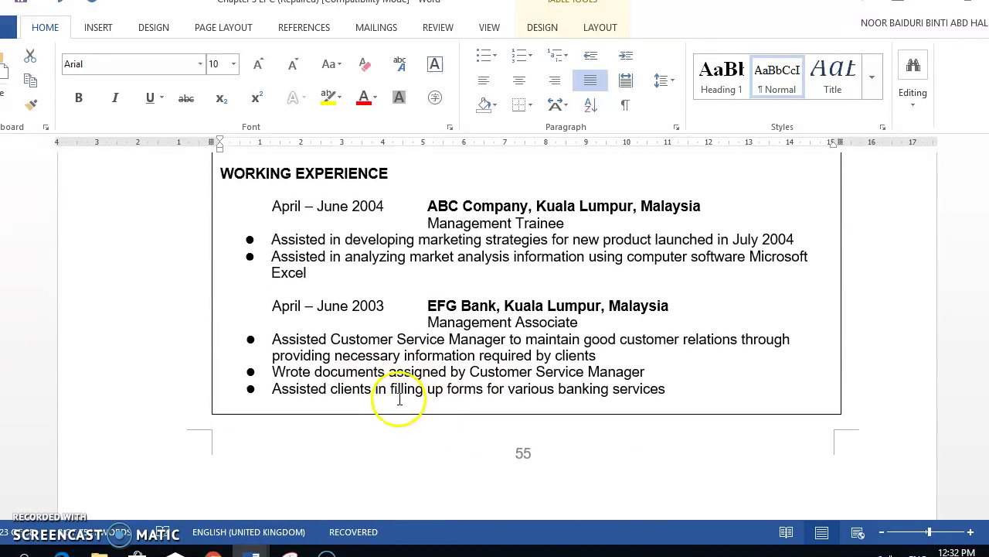